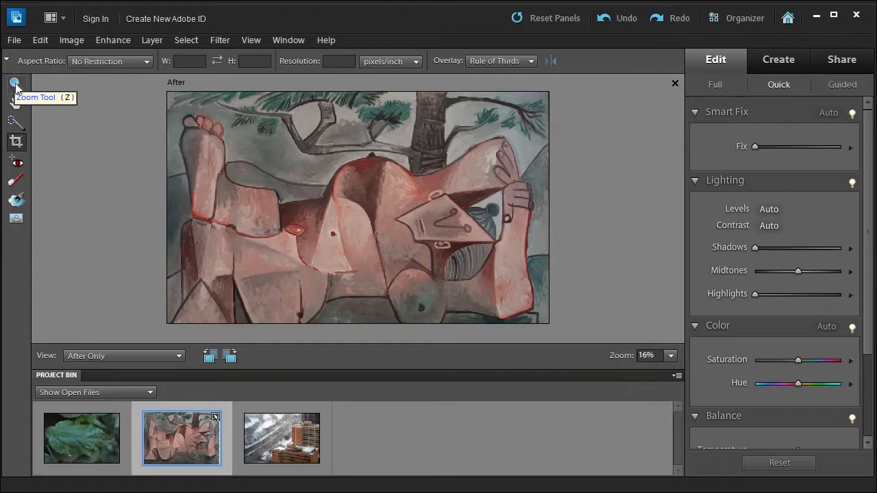
Step: Zoom in on the middle of the painting to 50% with the Zoom tool
click(15, 85)
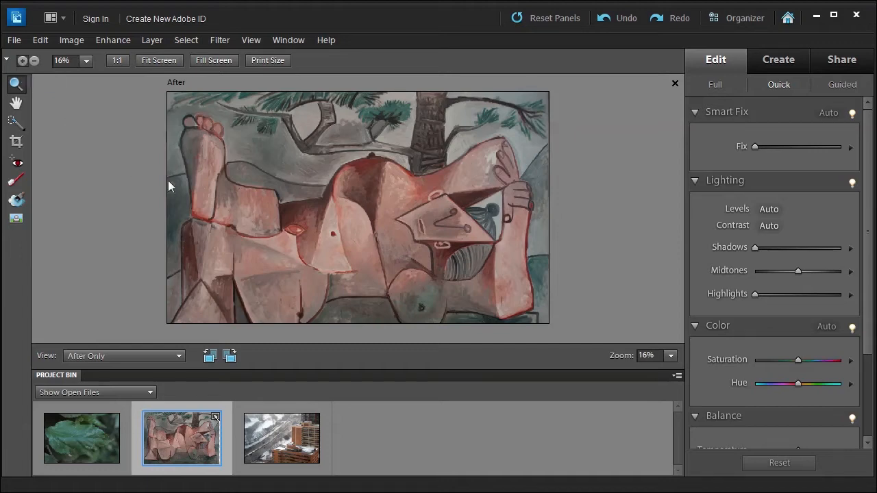
click(361, 195)
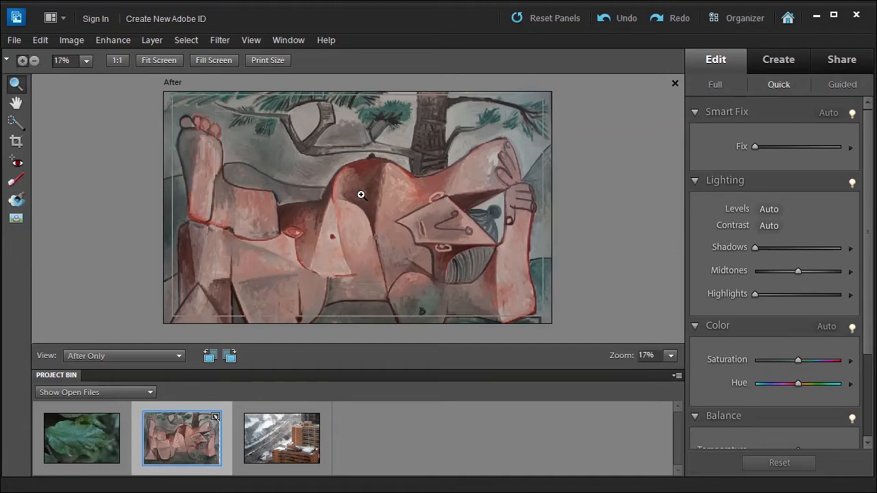
click(361, 195)
click(361, 195)
click(361, 196)
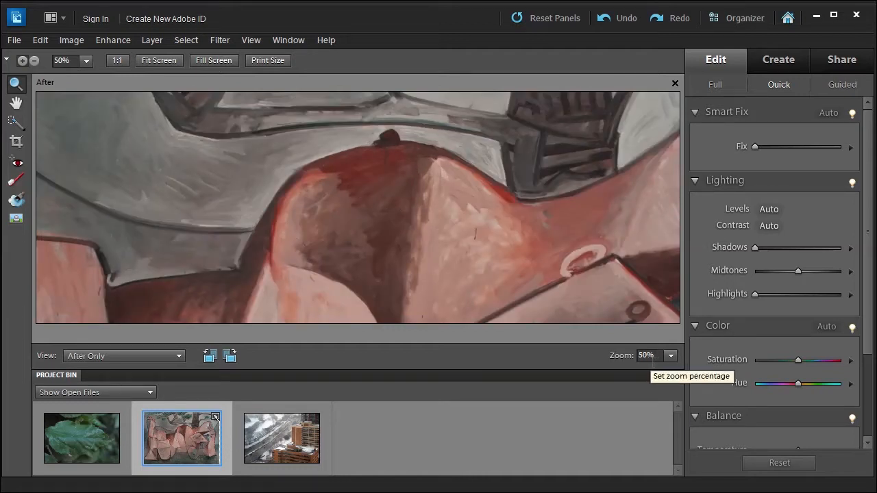
Step: Zoom out of the painting to 17% and fit the whole image on screen
click(32, 61)
click(301, 209)
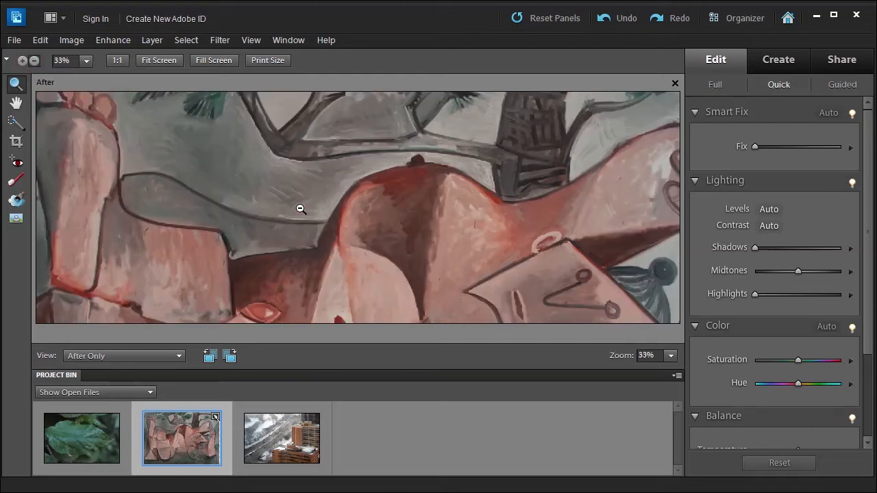
click(300, 209)
click(301, 209)
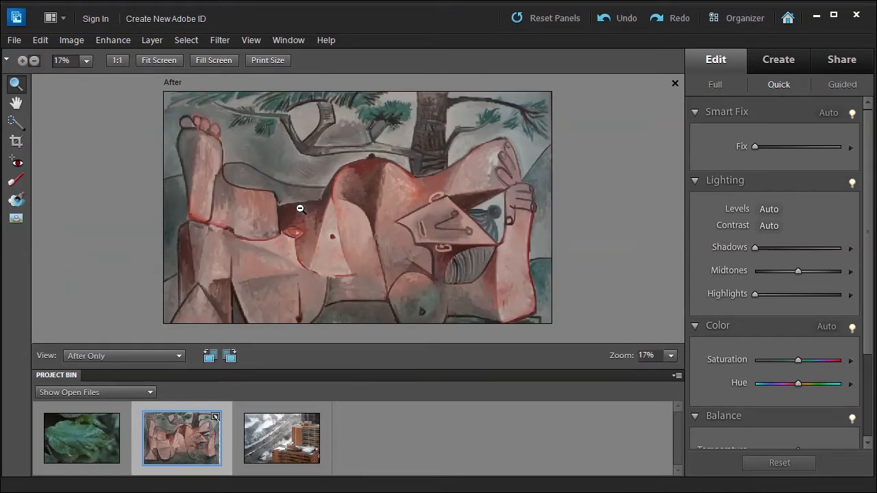
click(154, 60)
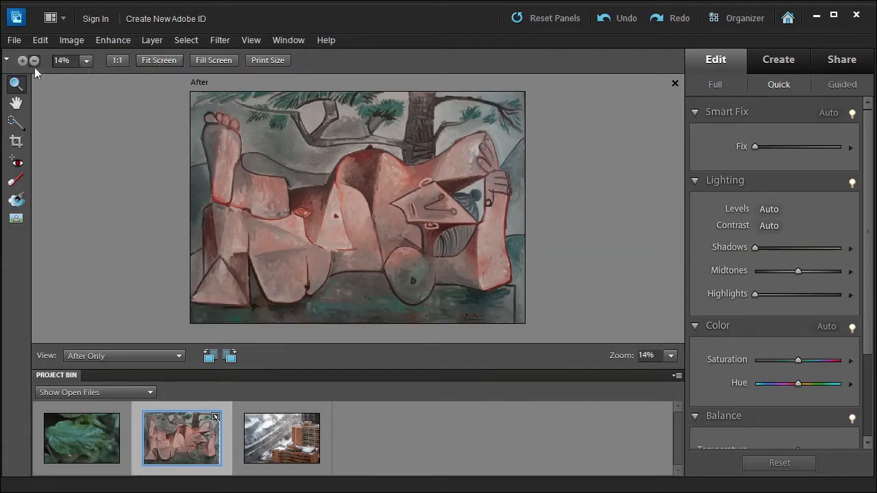
click(87, 61)
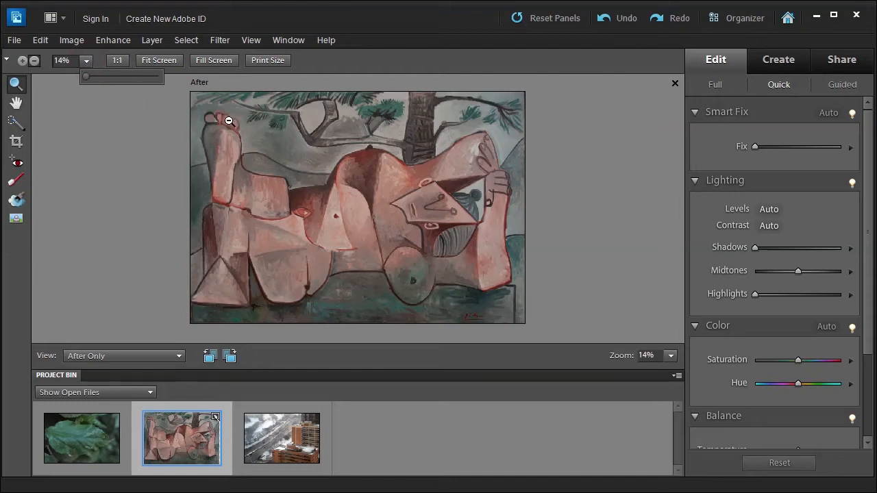
click(99, 115)
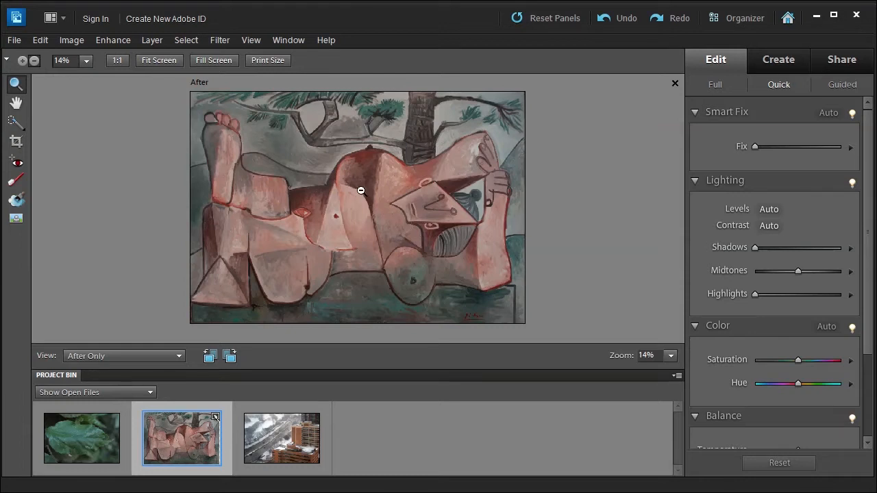
Step: Zoom the painting to 33%, move around it with the Hand tool, and fit the whole image back on screen
key(alt)
scroll(361, 191, up, 3)
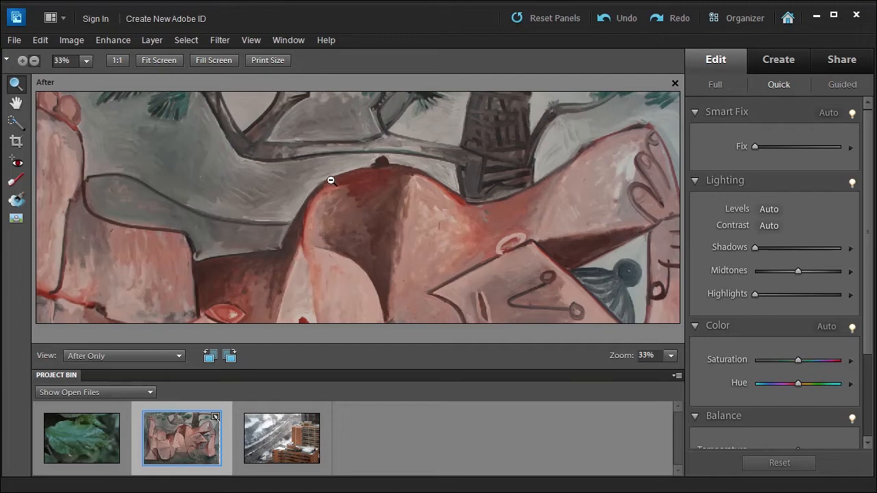
click(16, 103)
drag(273, 172, 318, 229)
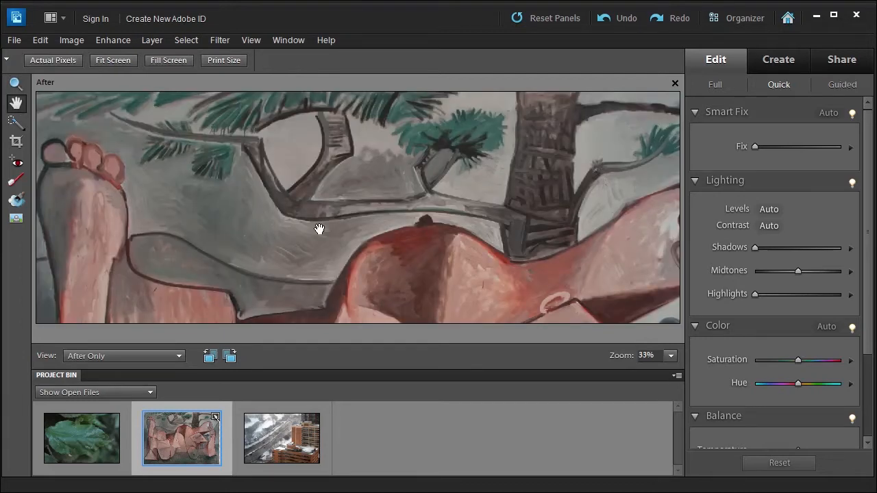
drag(498, 271, 498, 271)
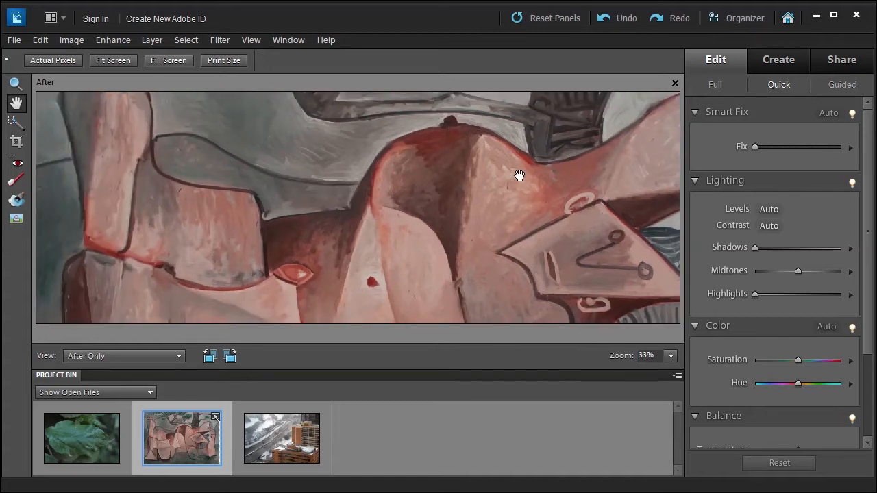
drag(383, 244, 469, 228)
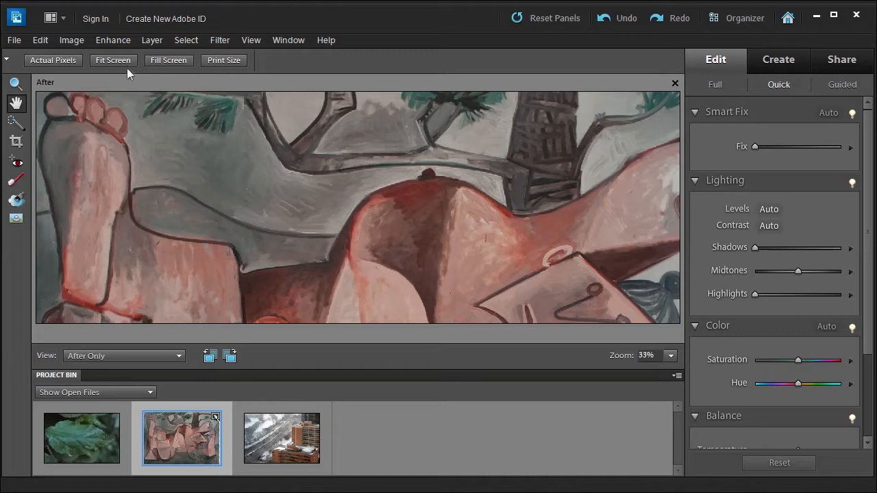
click(110, 60)
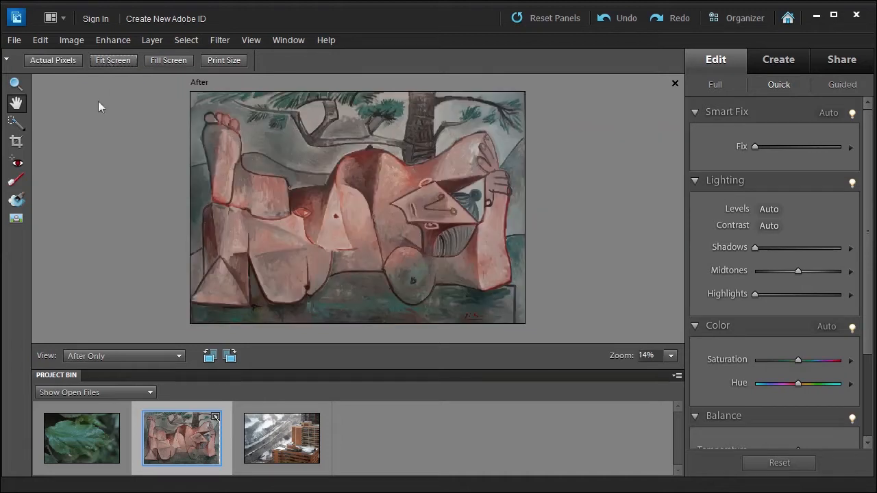
Step: Try cropping the painting to the full-height section with the trunk and face using the Rule of Thirds overlay, and undo the crop
click(17, 143)
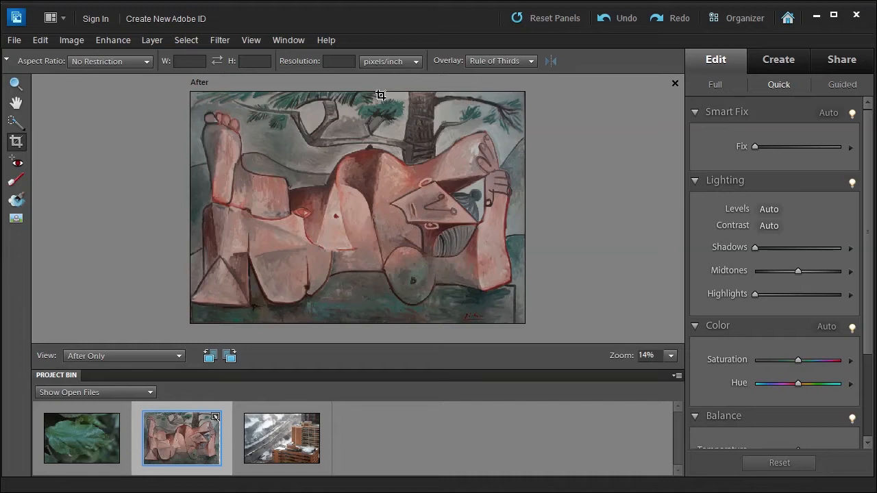
mouse_move(381, 95)
mouse_down()
mouse_move(500, 322)
mouse_move(524, 323)
mouse_up()
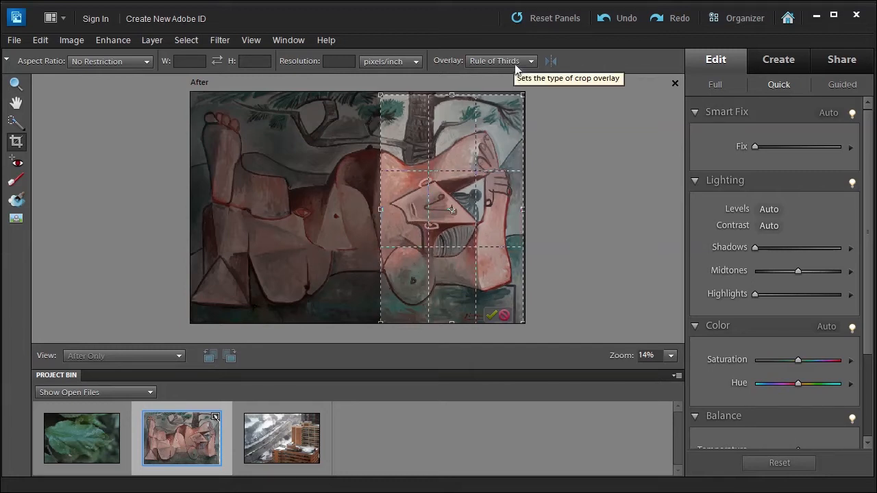
drag(476, 246, 470, 254)
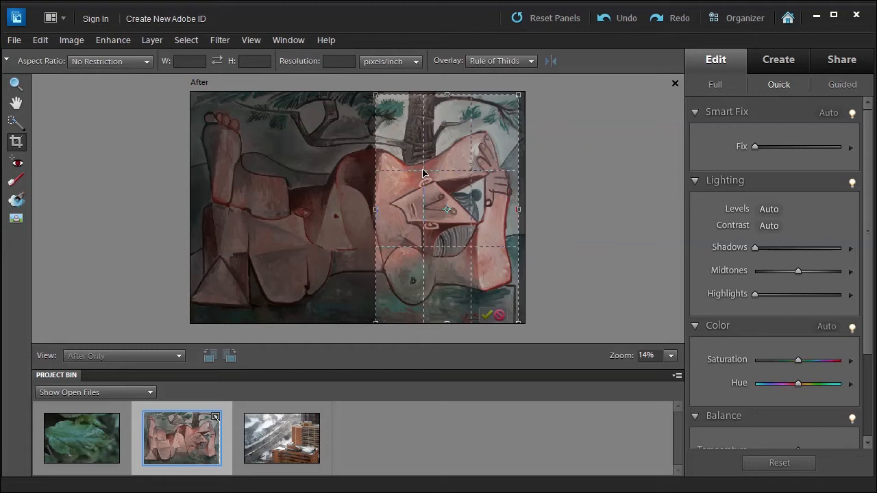
click(488, 314)
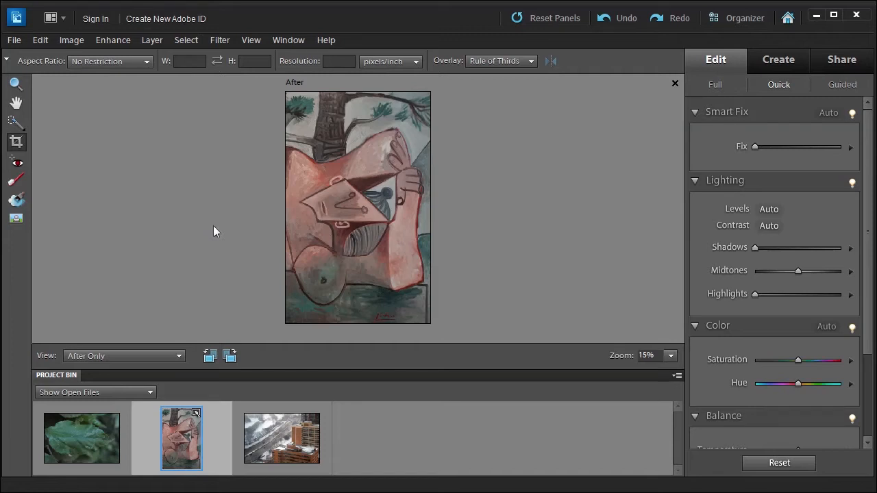
click(625, 20)
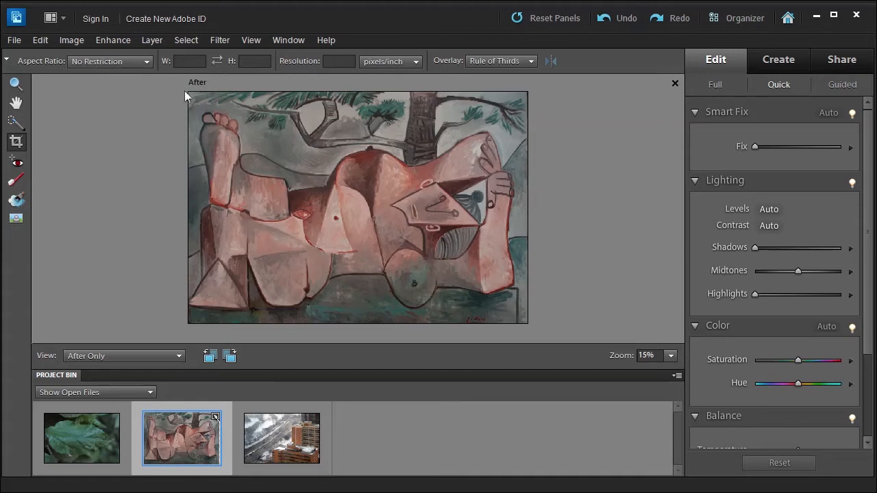
Step: Crop the painting with the Golden Ratio overlay to about 14.14 x 8.74 in, placing the focal point on the figure's face
drag(189, 93, 527, 324)
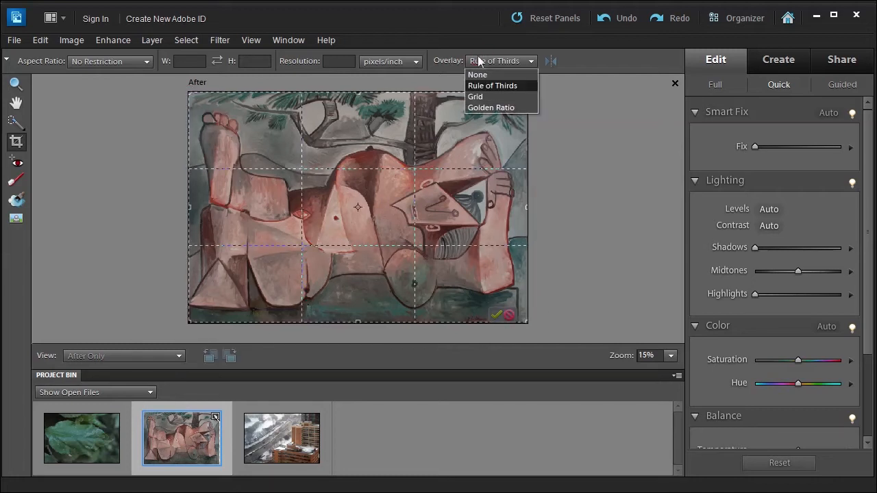
click(491, 108)
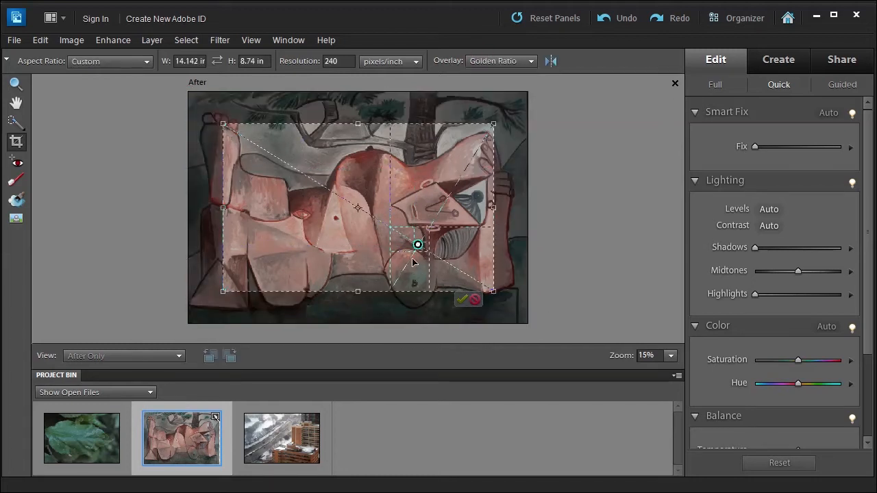
mouse_move(417, 246)
mouse_down()
mouse_move(439, 213)
mouse_move(436, 203)
mouse_up()
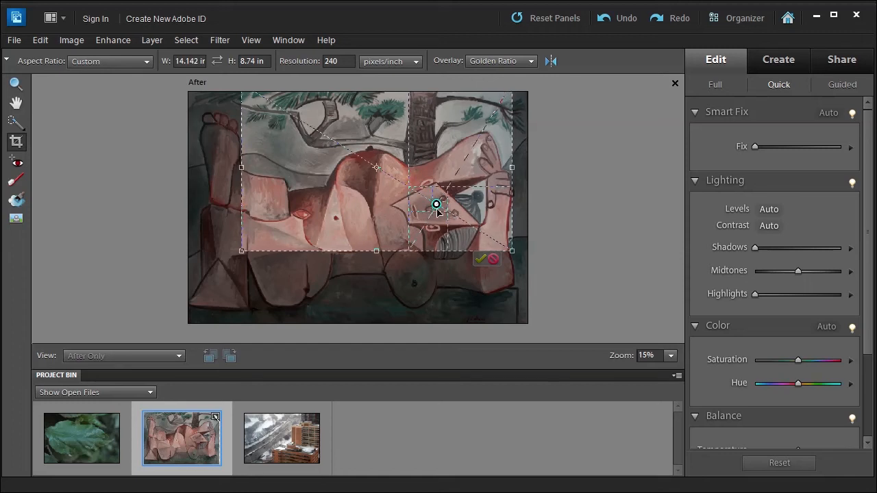
click(480, 260)
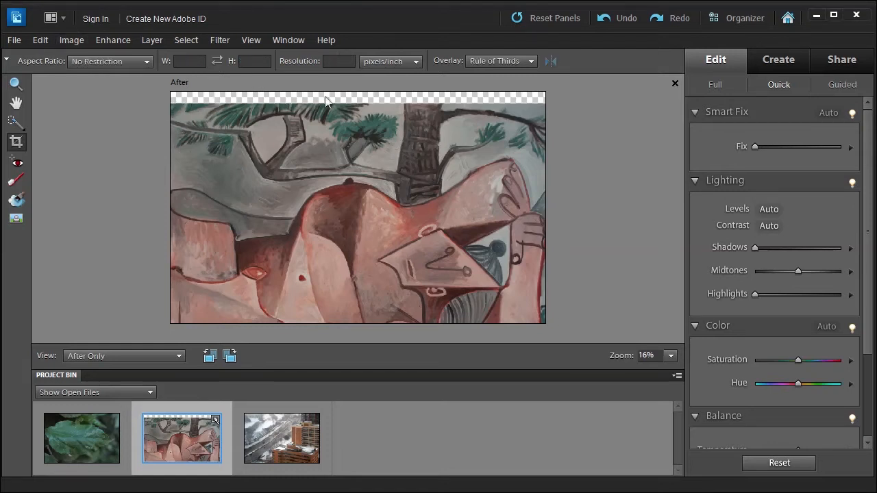
Step: Crop away the transparent strip along the painting's upper edge, and undo the crops to restore the full painting
click(170, 101)
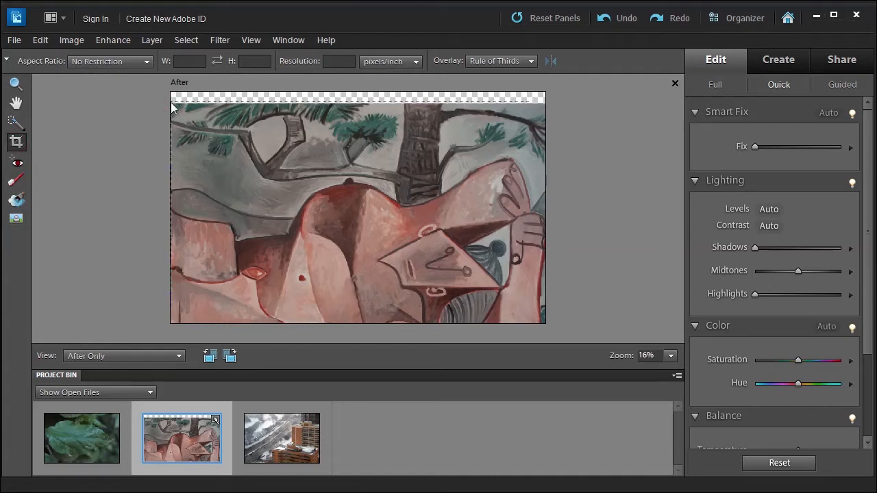
drag(172, 103, 545, 323)
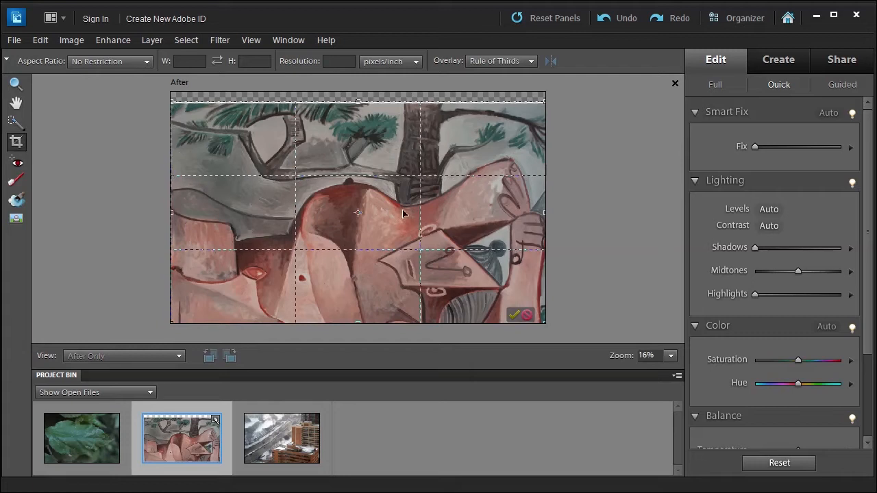
click(513, 315)
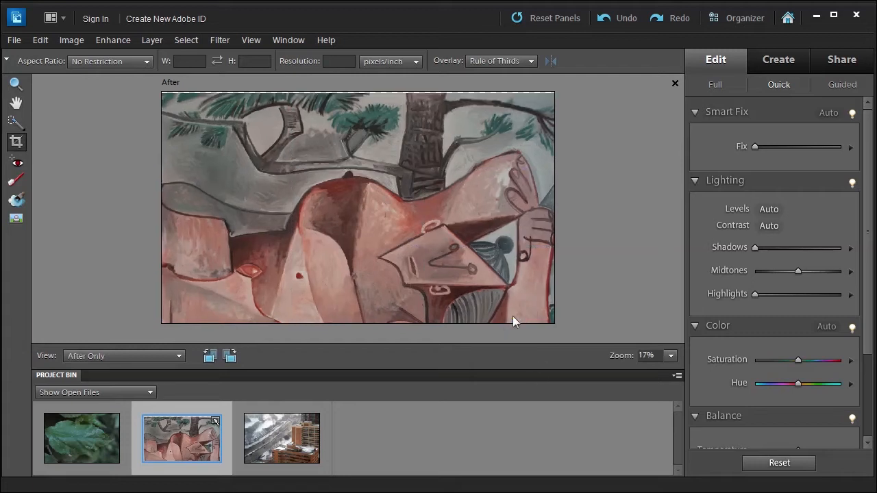
click(164, 101)
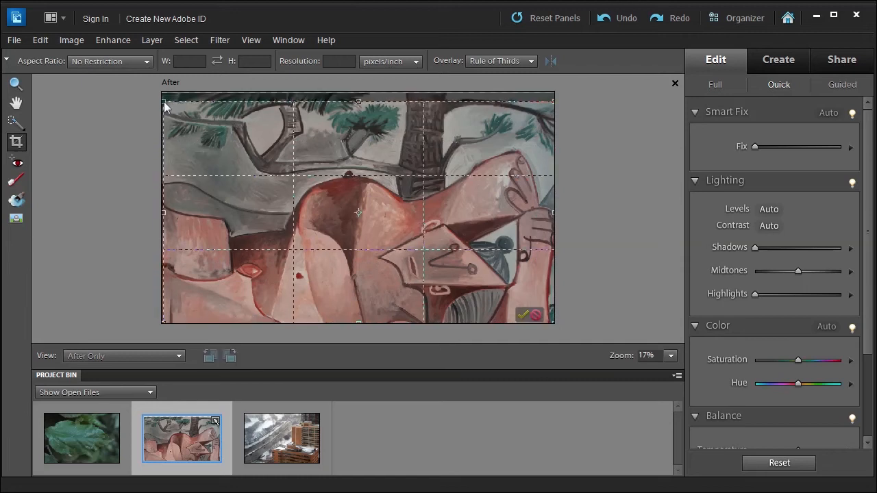
click(522, 315)
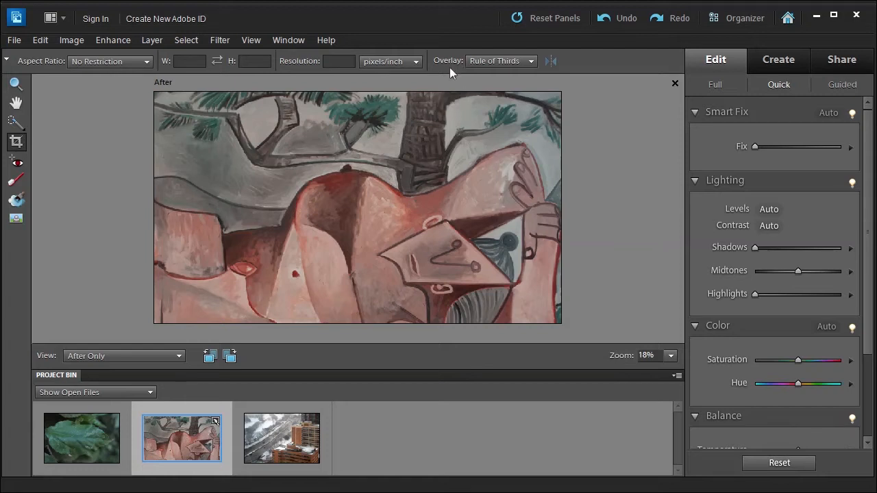
click(624, 19)
click(624, 19)
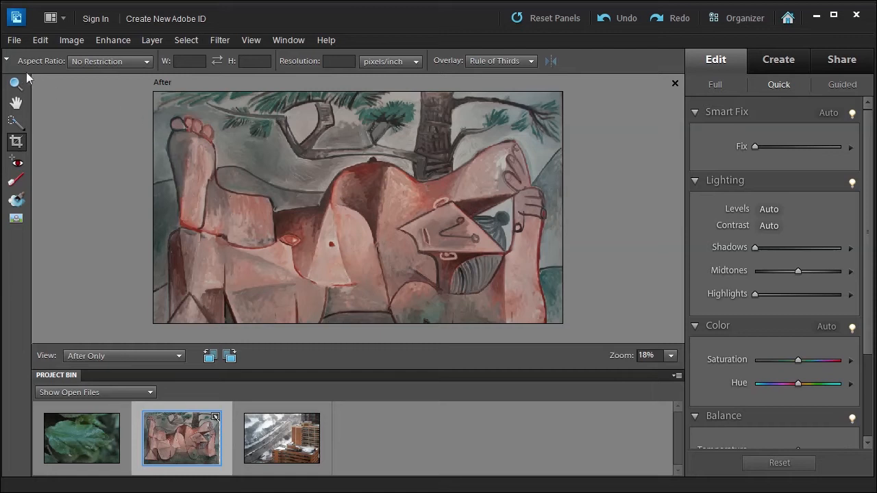
Step: Crop the painting around the figure's face and raised hand with the aspect ratio fixed at 4 x 6 in
click(104, 62)
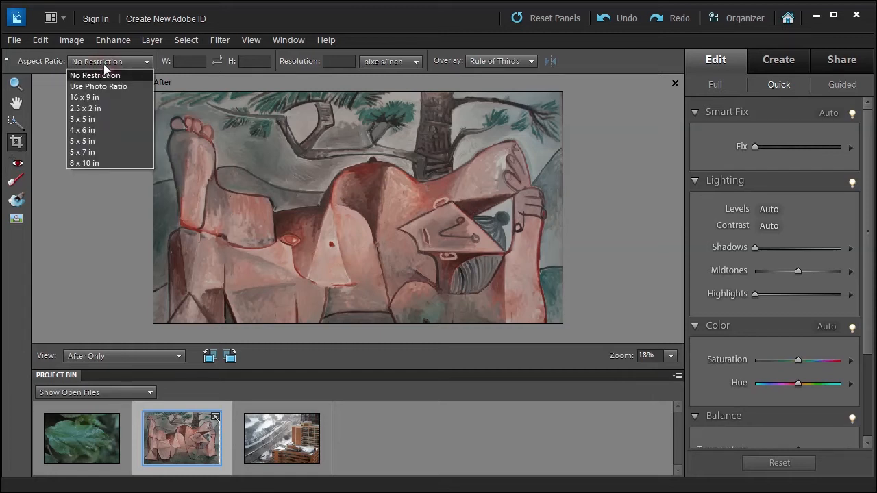
click(102, 133)
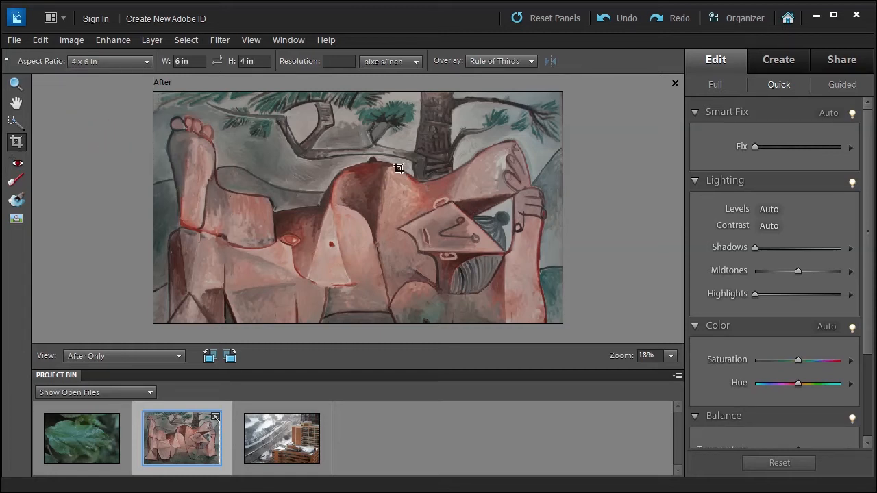
drag(354, 158, 563, 297)
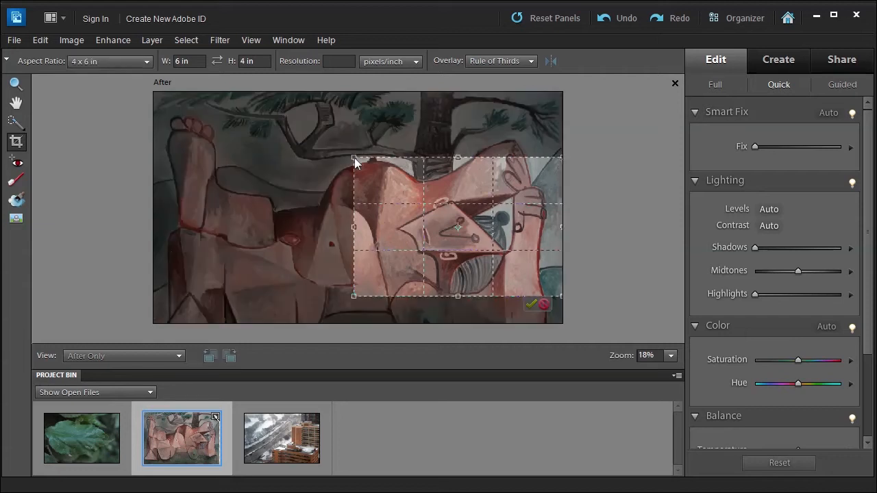
click(532, 307)
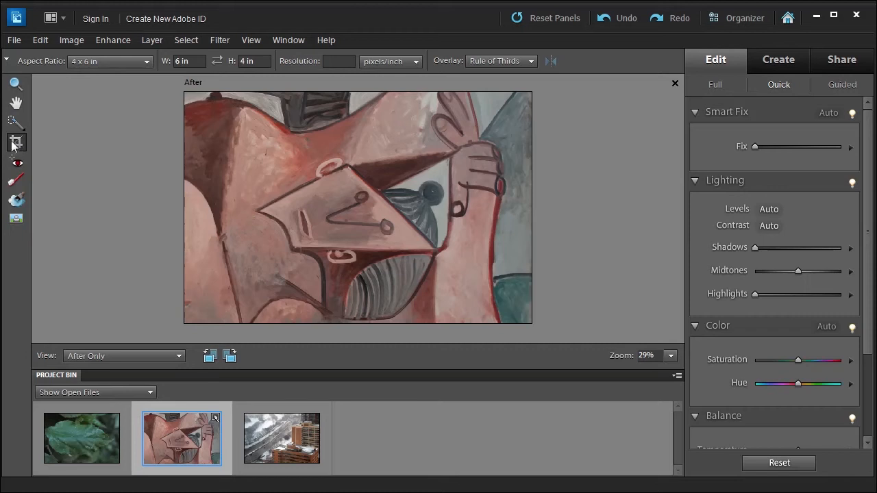
Step: Reset the Crop tool's options to their defaults
click(144, 62)
click(36, 58)
click(6, 60)
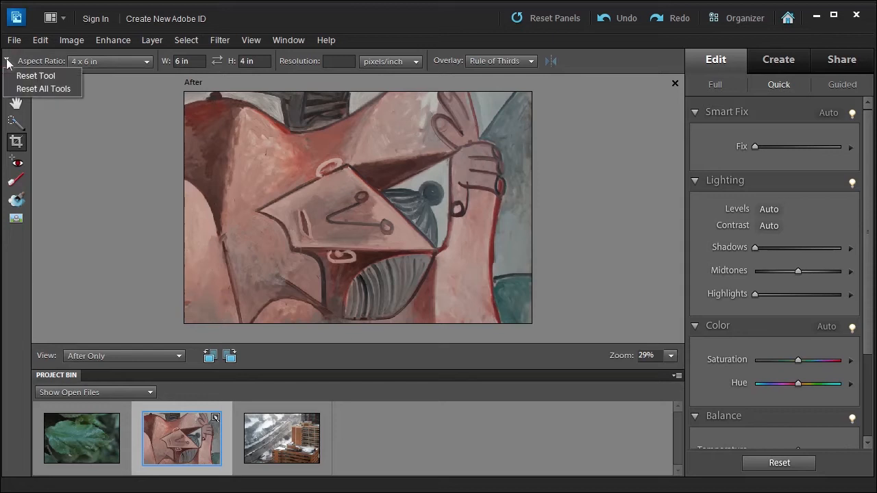
click(34, 75)
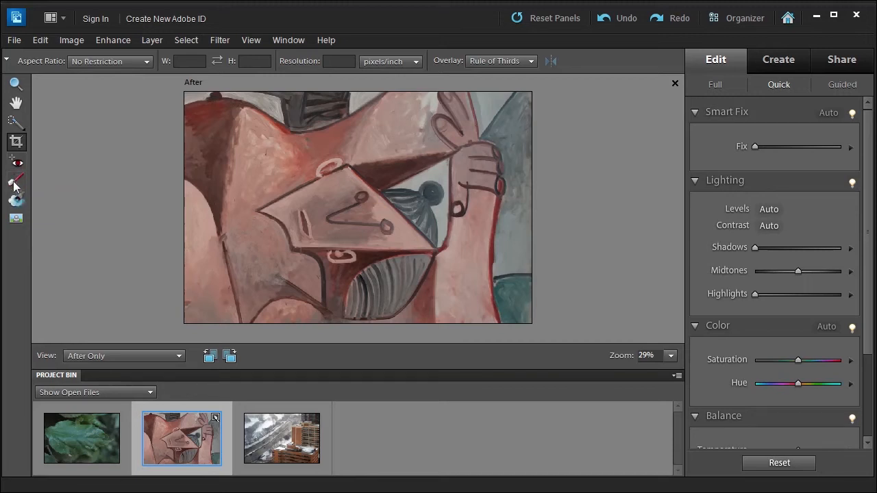
Step: Choose the Whiten Teeth tool and set its brush diameter to 38 px
click(15, 183)
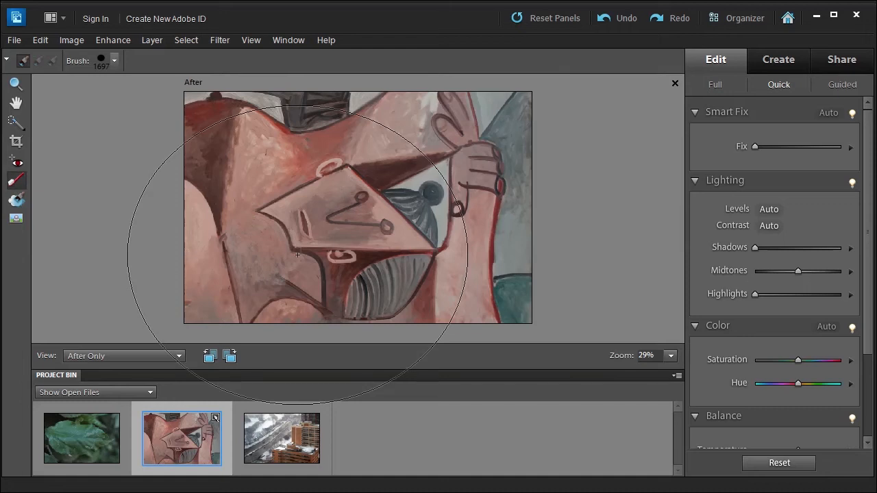
click(113, 59)
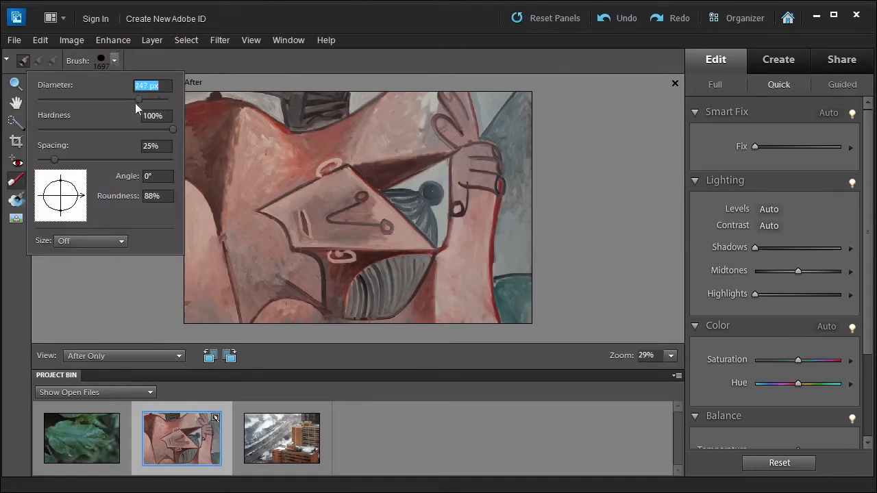
drag(104, 106, 77, 110)
click(233, 64)
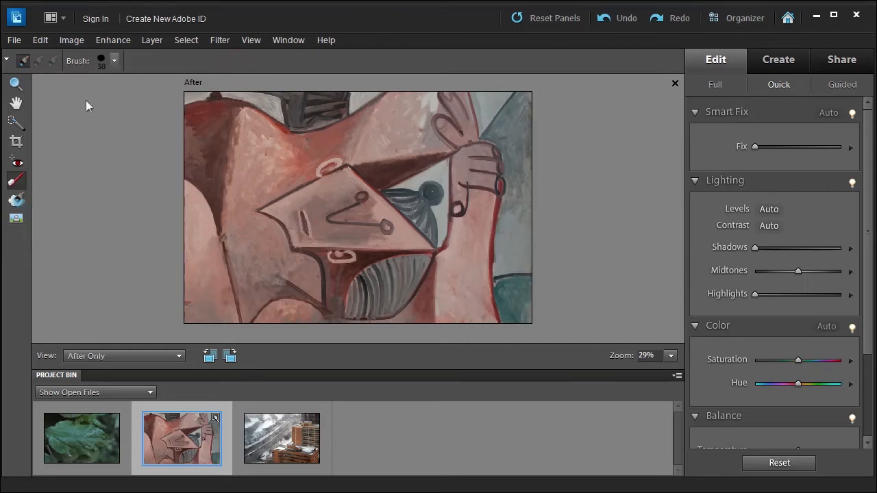
Step: Set up the Make Dull Skies Blue tool on the snowy city photo with a brush diameter of 479 px
click(17, 200)
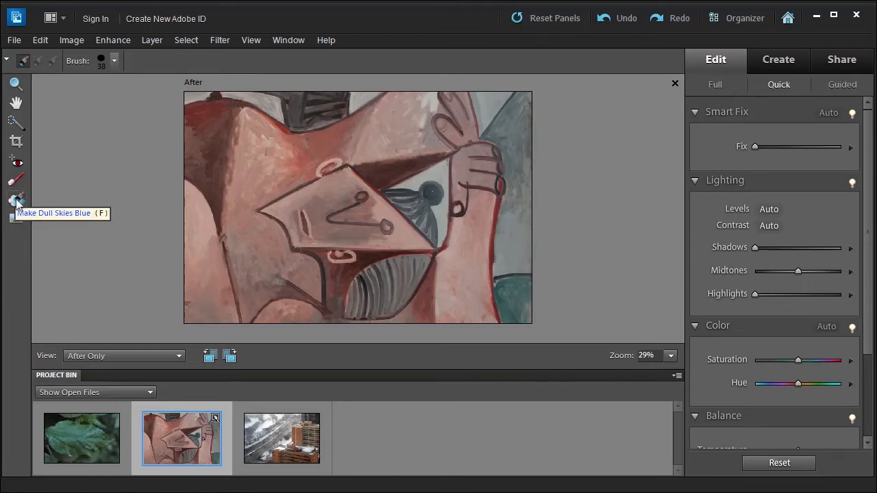
click(273, 430)
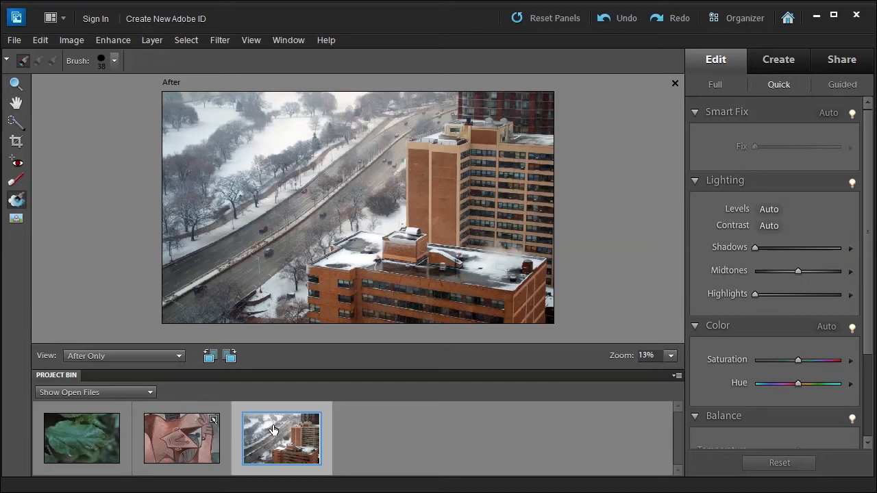
click(114, 63)
drag(61, 101, 157, 100)
click(230, 59)
Step: Convert the city photo to 8-bit depth, paint its snowy park and highway area blue, and clear the selection
click(164, 106)
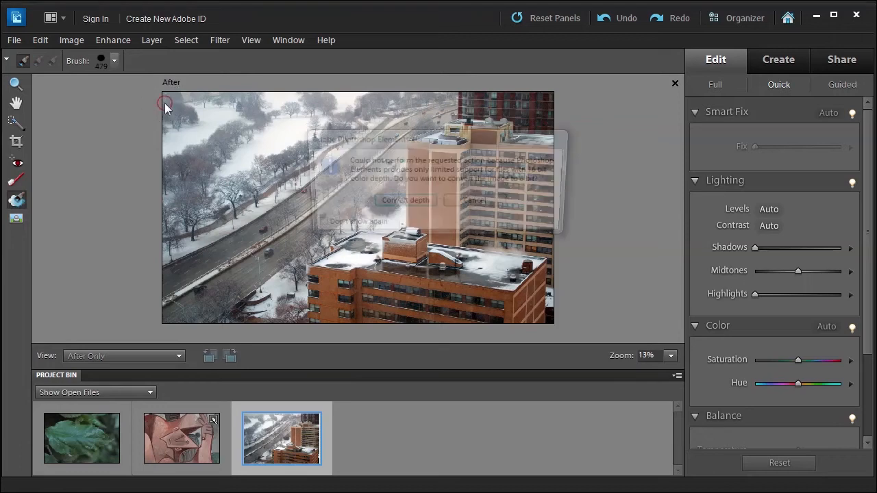
click(402, 202)
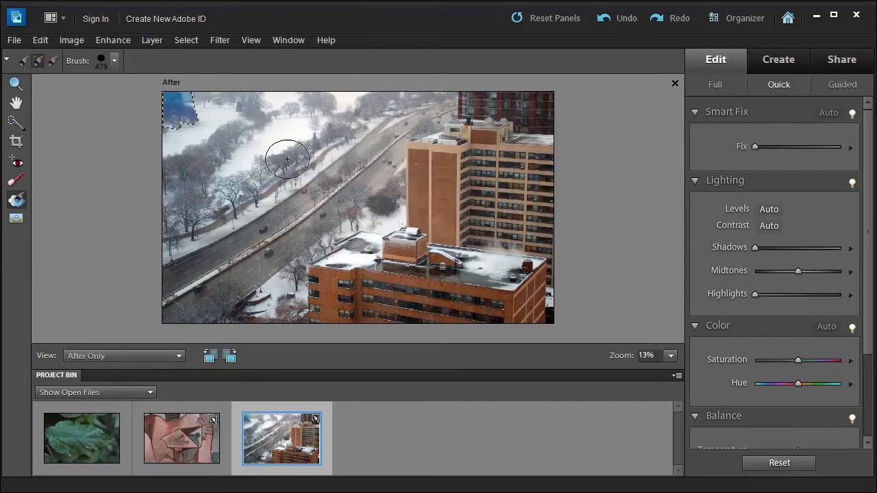
drag(179, 109, 346, 113)
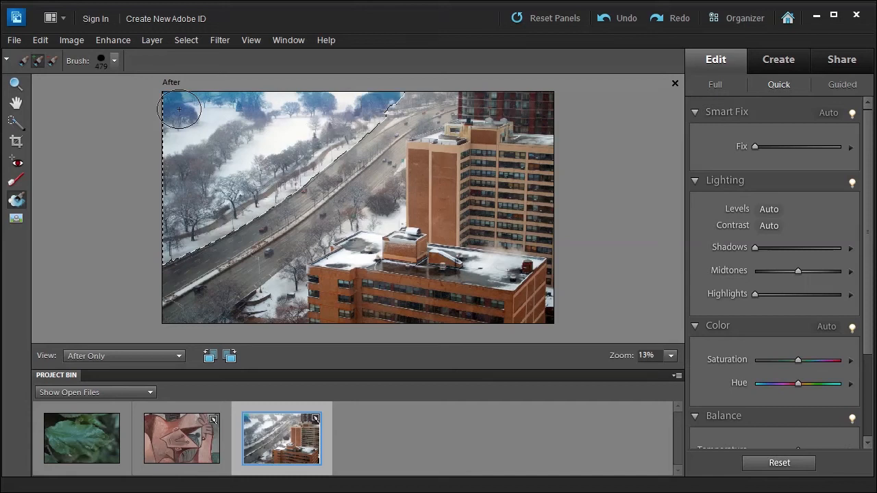
click(399, 94)
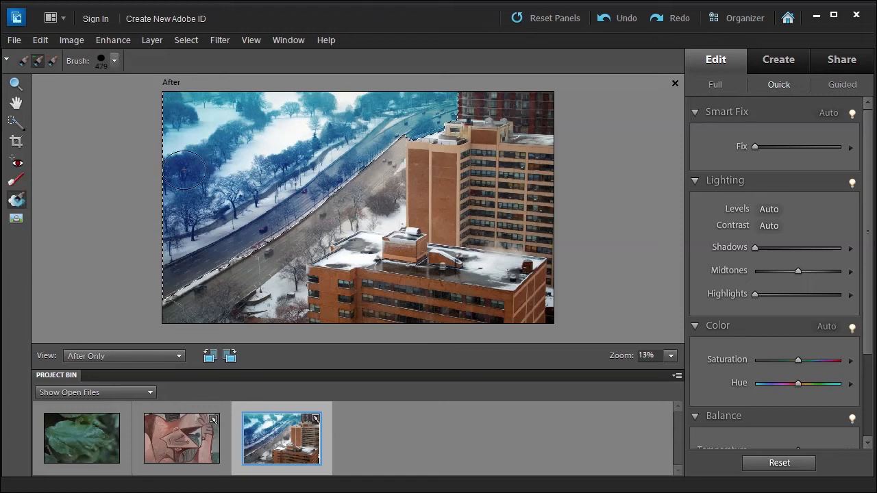
click(183, 41)
click(199, 68)
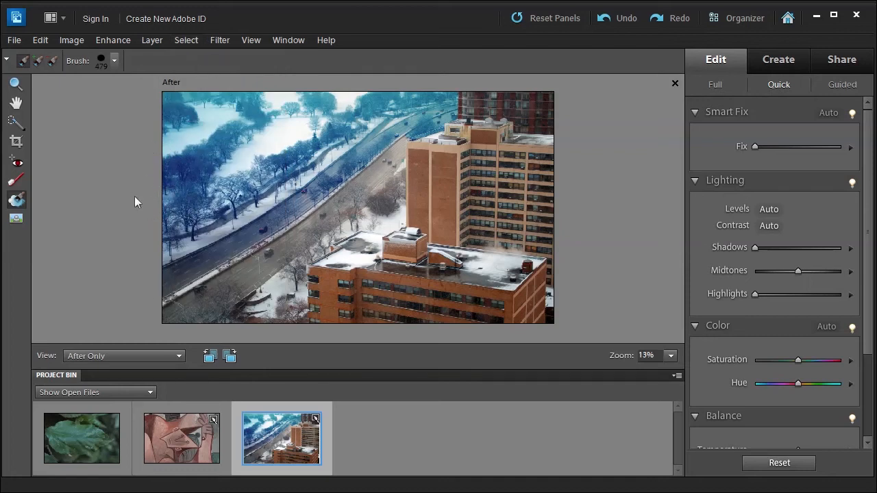
Step: Apply the black-and-white high-contrast brush across the city photo and clear the selection
click(15, 221)
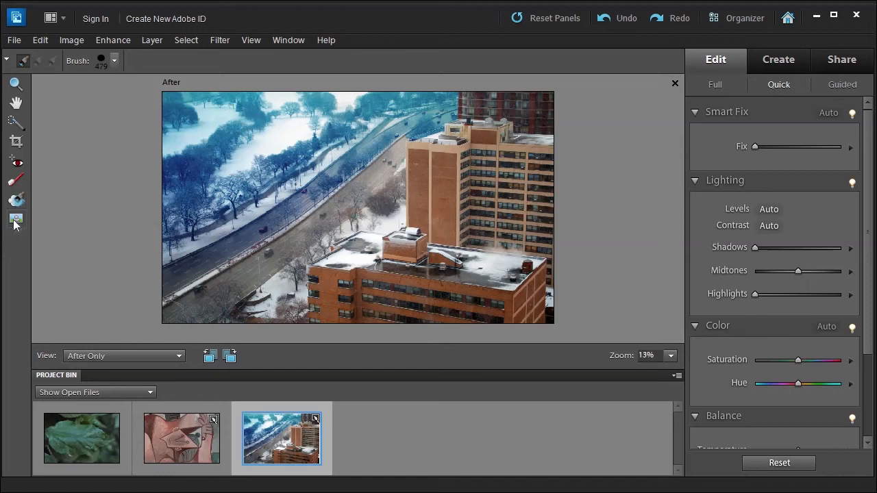
click(174, 104)
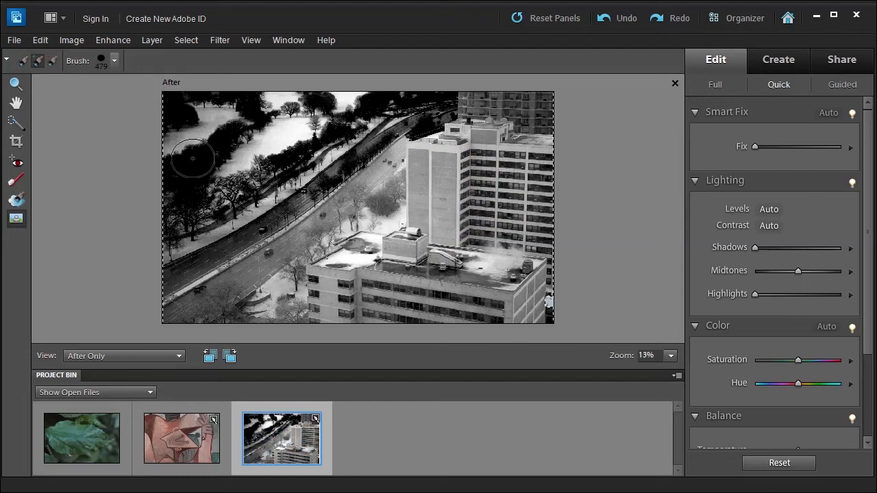
click(187, 41)
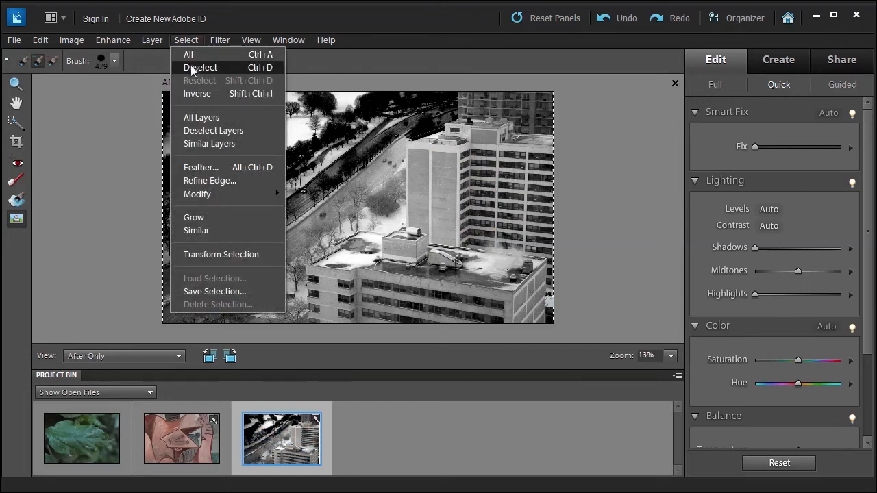
click(191, 67)
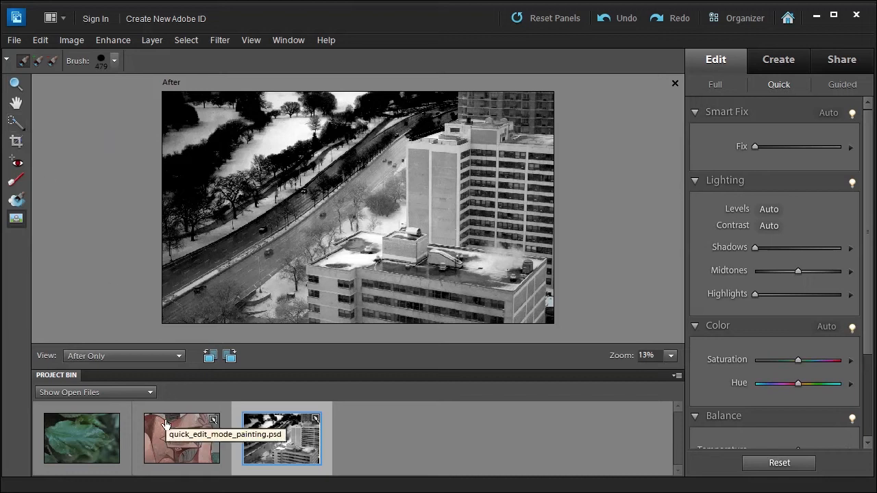
Step: Switch to the green leaf photo and apply the automatic Levels correction
click(86, 442)
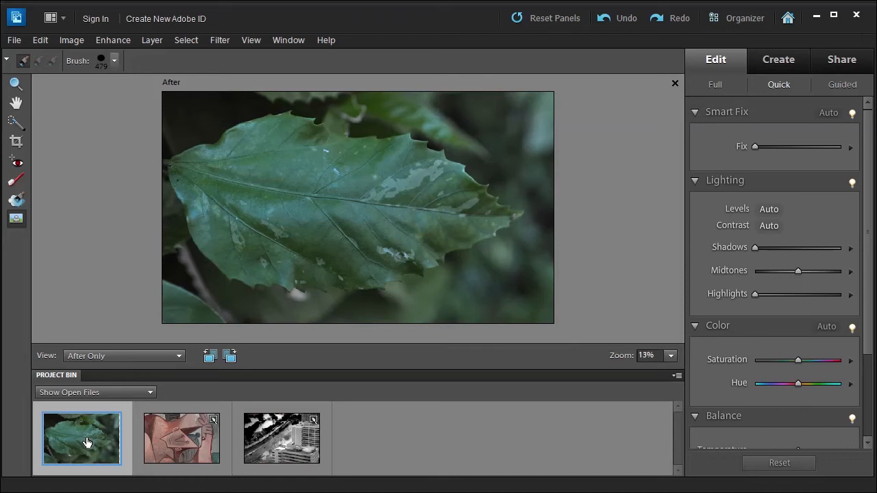
click(770, 209)
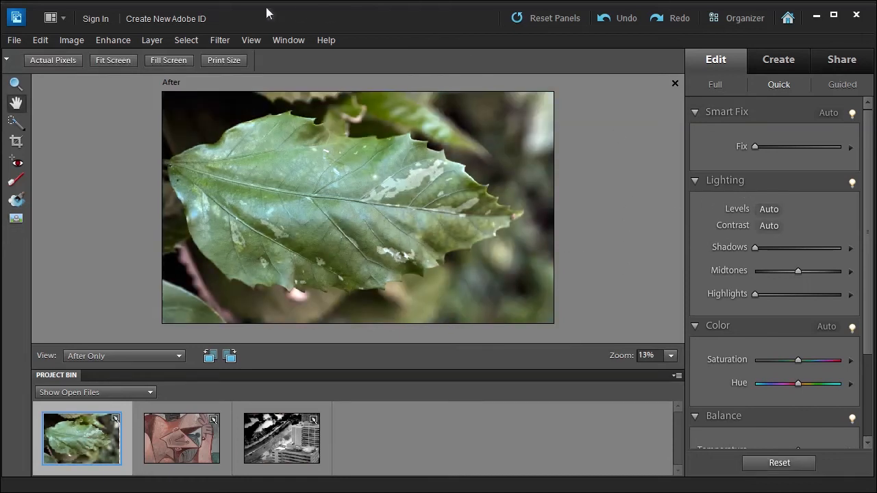
Step: Select the large leaf with the Quick Selection tool
click(15, 123)
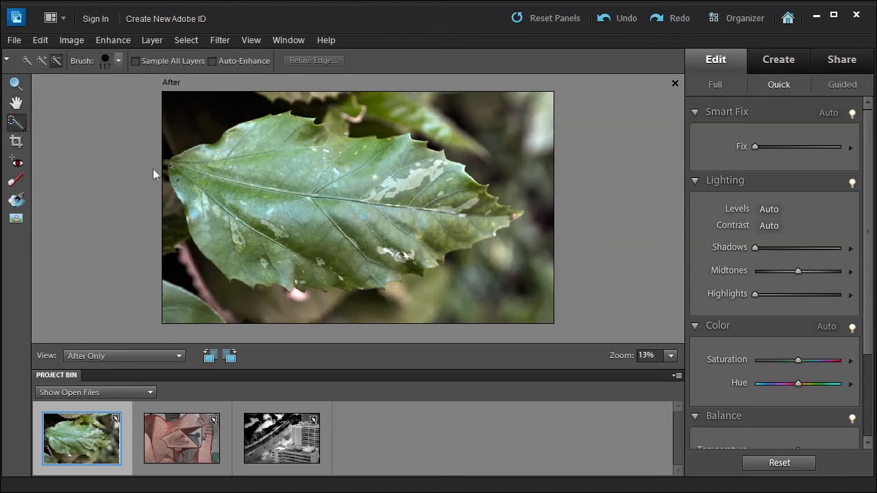
click(224, 159)
mouse_move(224, 159)
mouse_down()
mouse_move(384, 172)
mouse_move(440, 208)
mouse_move(445, 254)
mouse_move(287, 247)
mouse_move(206, 189)
mouse_move(227, 218)
mouse_move(288, 254)
mouse_up()
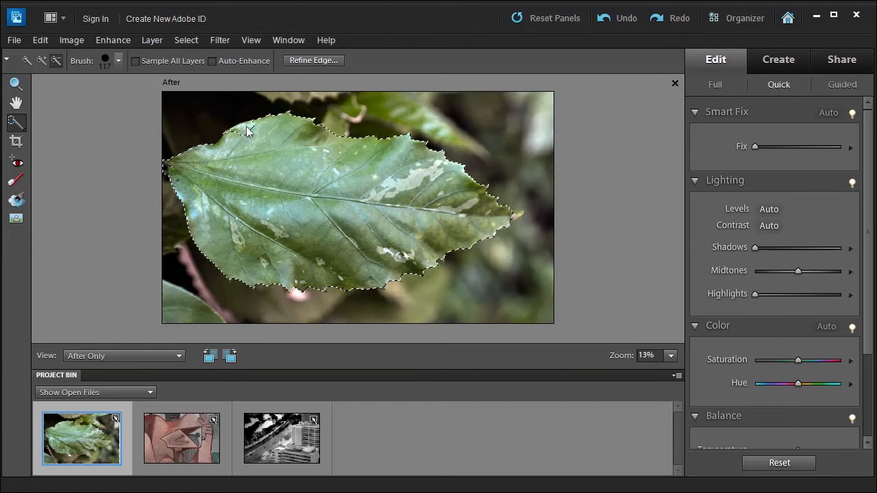
Step: Refine the leaf selection by adding its missed upper edge and right tip and subtracting the dark background above it
click(43, 61)
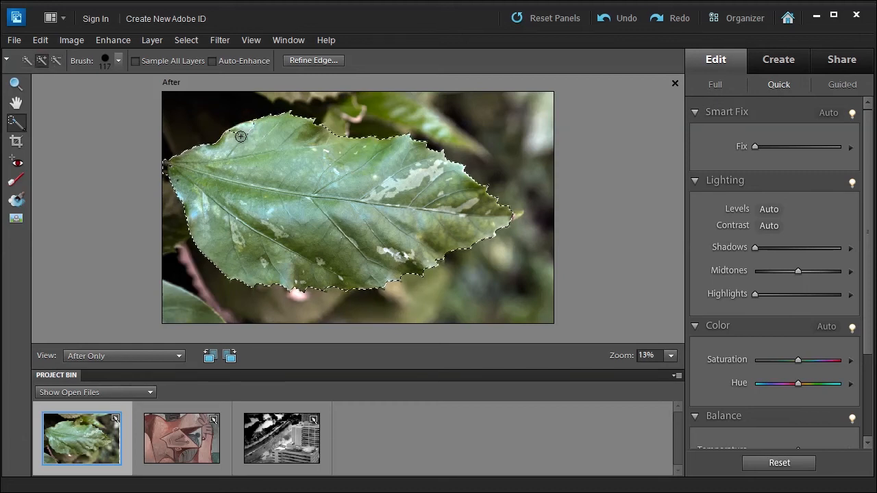
click(240, 137)
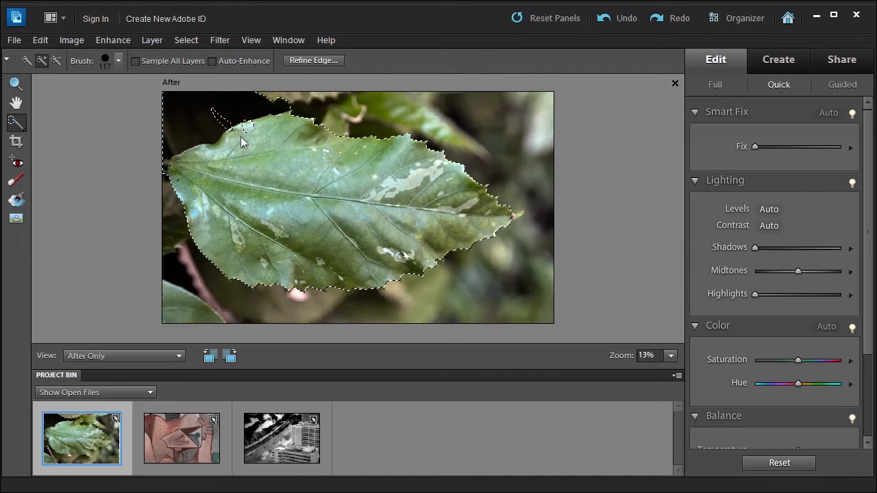
click(55, 61)
click(280, 99)
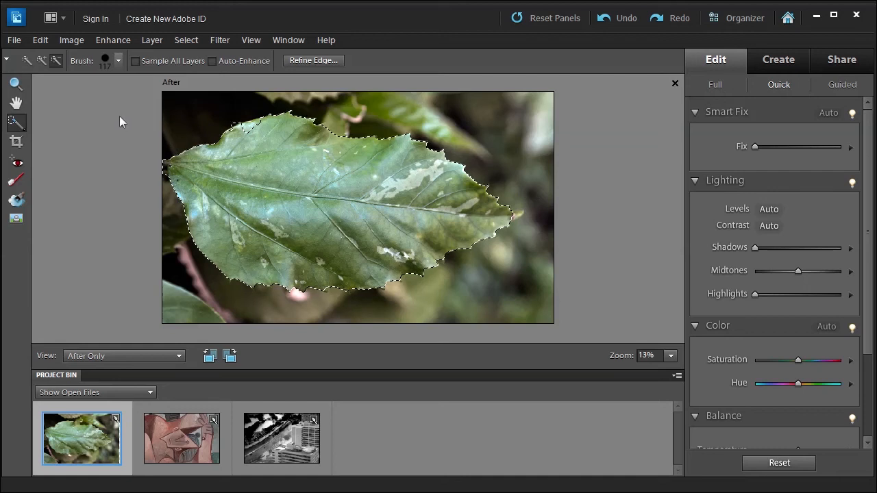
click(41, 60)
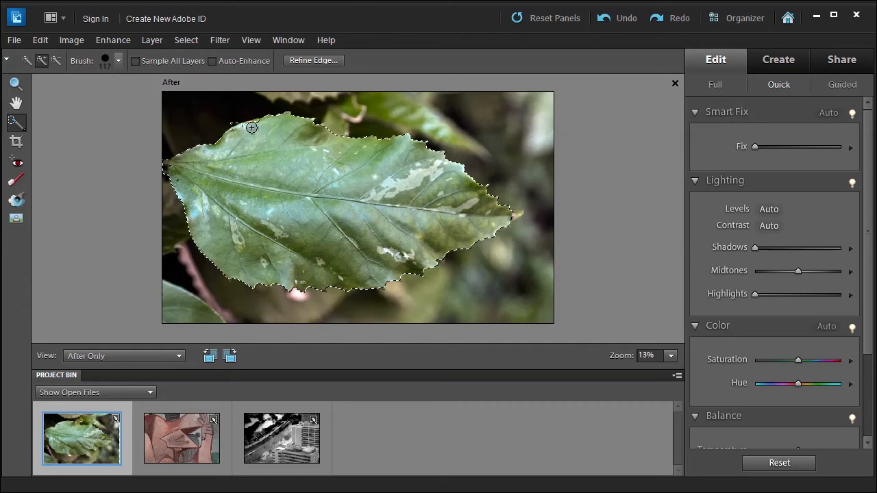
click(515, 215)
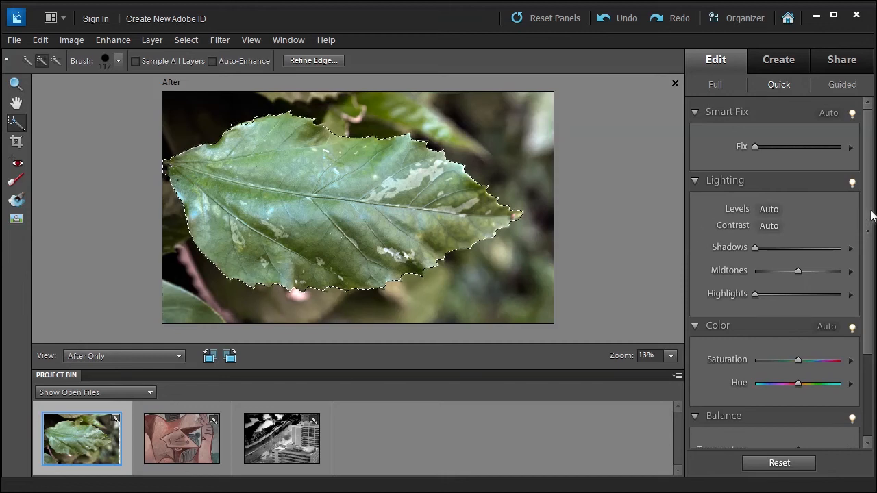
Step: Fully desaturate the selected leaf with a slight negative hue shift, and clear the selection
scroll(869, 232, down, 1)
scroll(869, 232, down, 4)
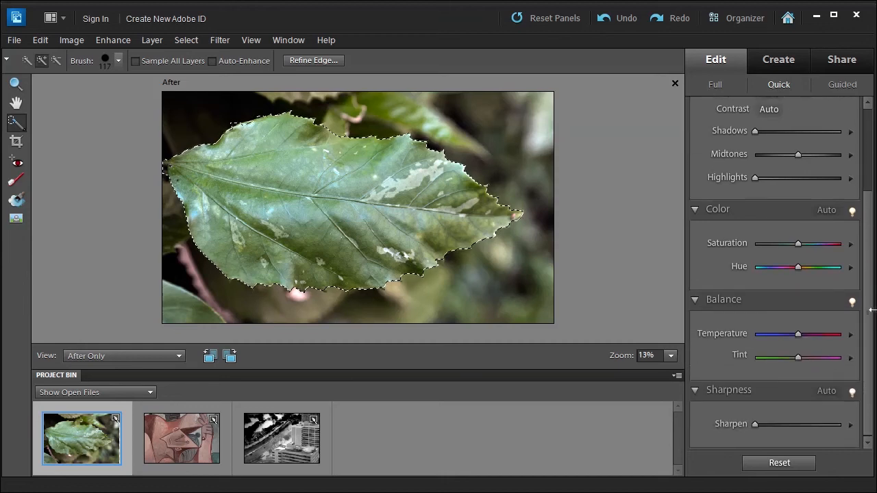
drag(797, 266, 746, 253)
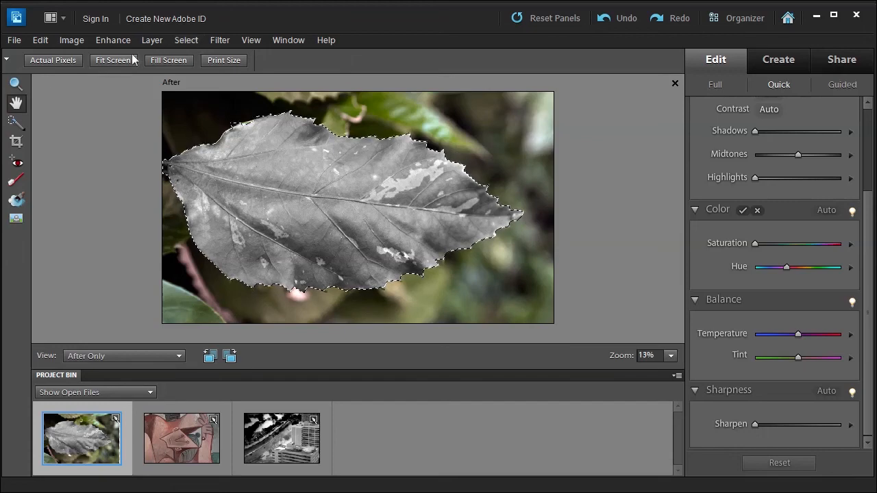
click(186, 39)
click(186, 67)
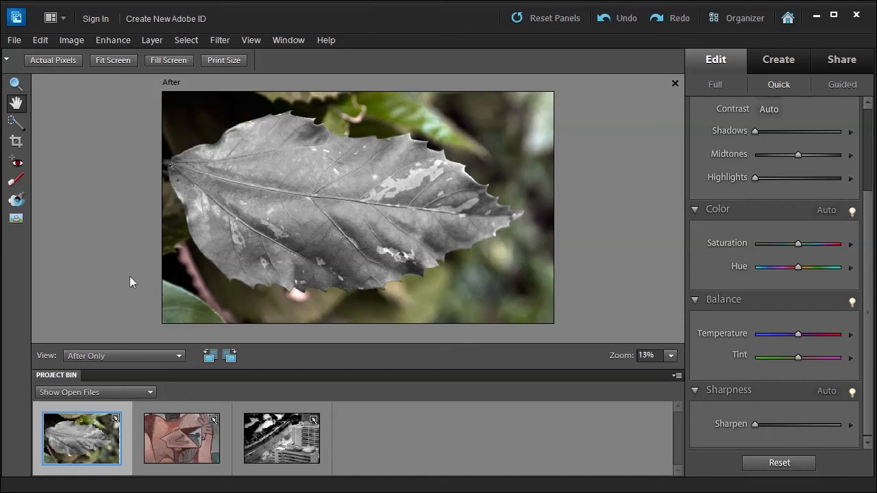
Step: Activate the Quick Selection tool
click(15, 122)
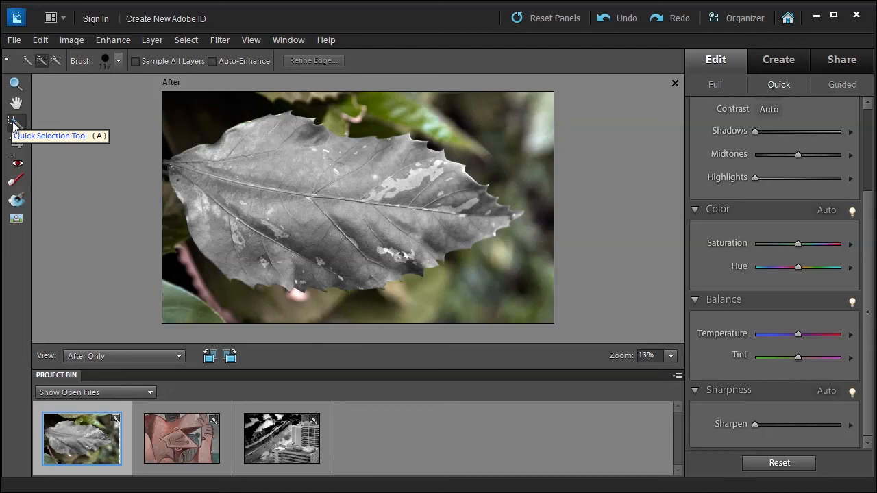